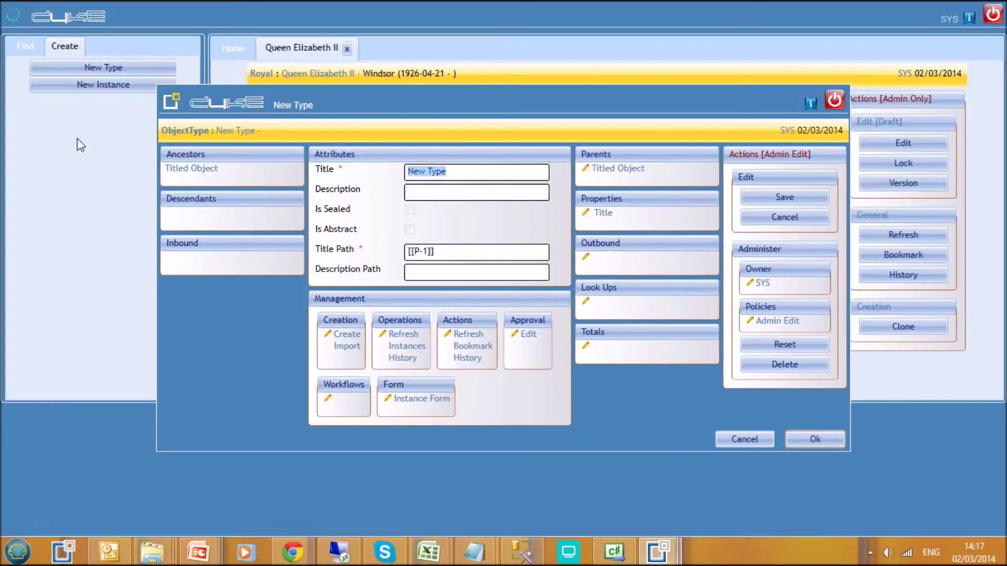
Step: Title the new object type "Monarch", replace its parent with Royal, and save the type
{"action": "type", "text": "Monarch"}
{"action": "left_click", "coordinate": [585, 168]}
{"action": "left_click_drag", "start_coordinate": [585, 168], "coordinate": [315, 162]}
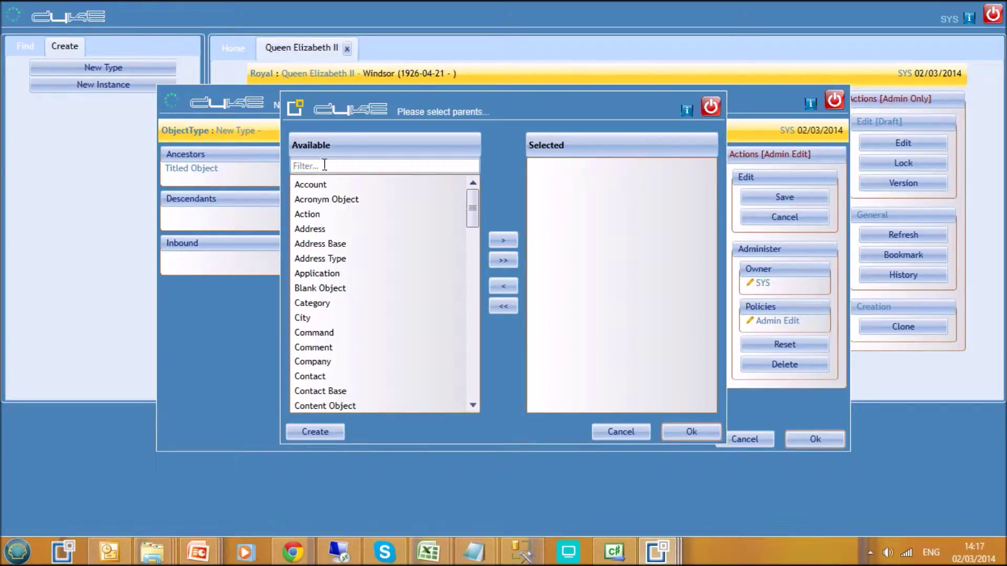
{"action": "left_click", "coordinate": [302, 164]}
{"action": "type", "text": "roya"}
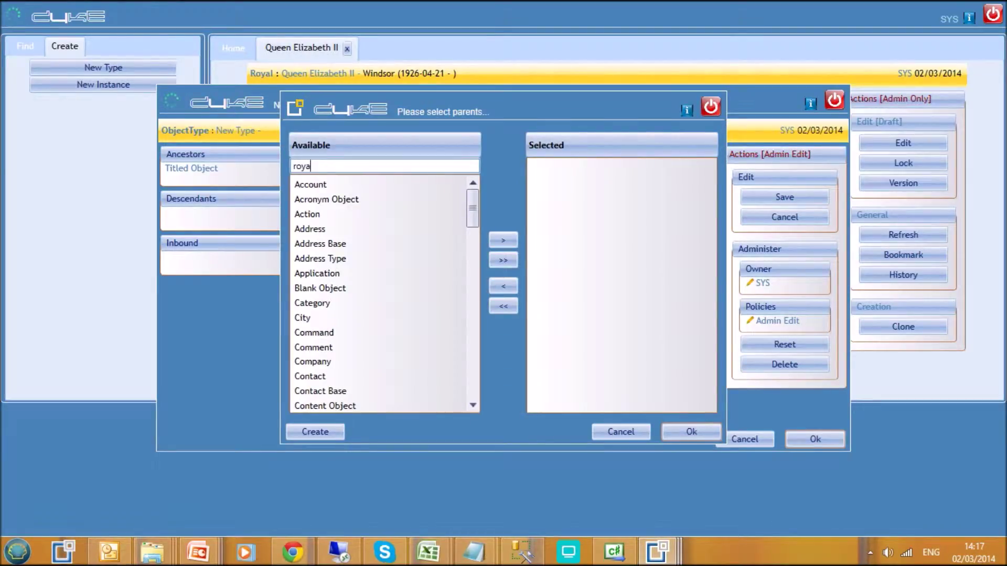
{"action": "left_click", "coordinate": [371, 187]}
{"action": "left_click_drag", "start_coordinate": [373, 191], "coordinate": [579, 363]}
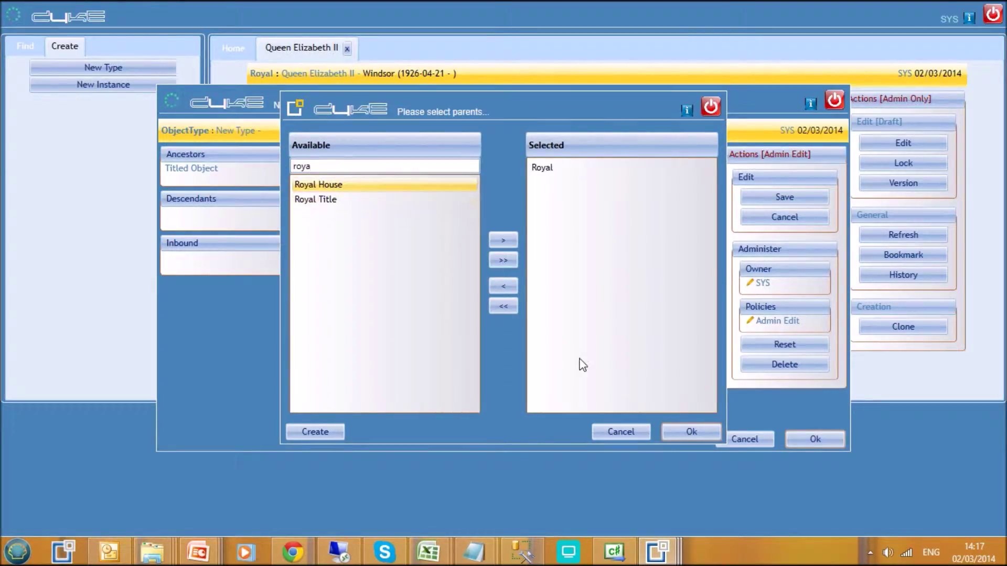
{"action": "left_click", "coordinate": [687, 432]}
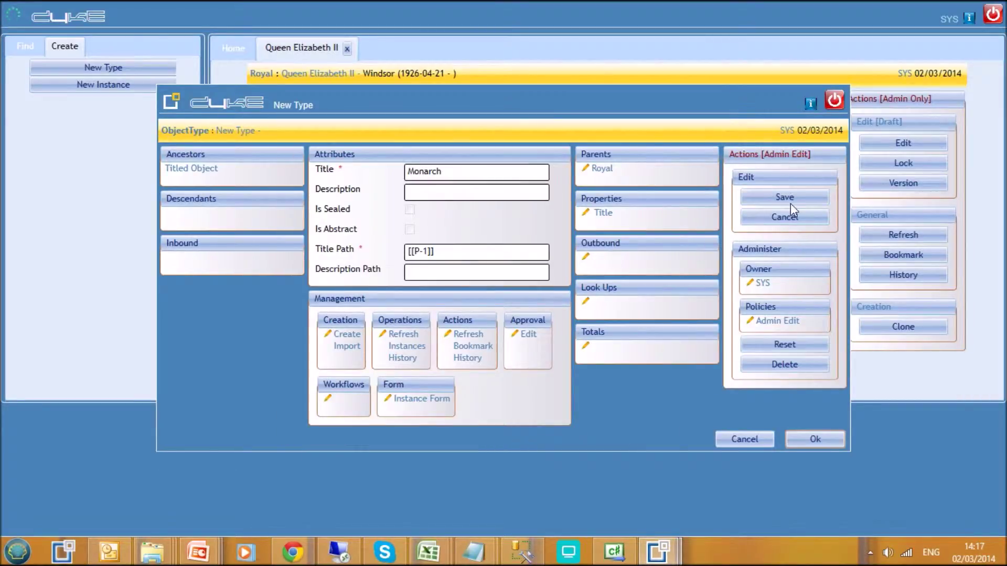
{"action": "left_click", "coordinate": [790, 199]}
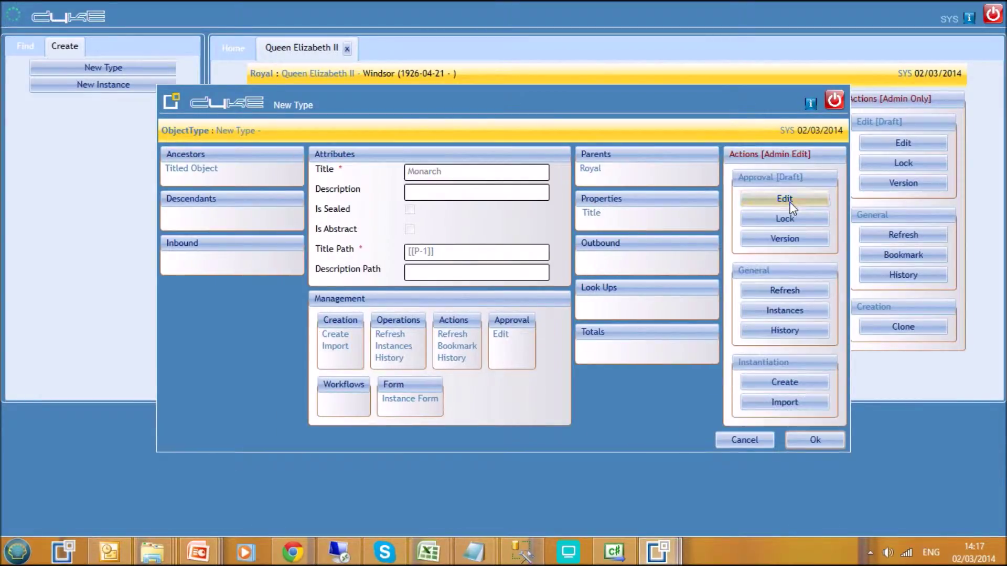
{"action": "left_click", "coordinate": [816, 440]}
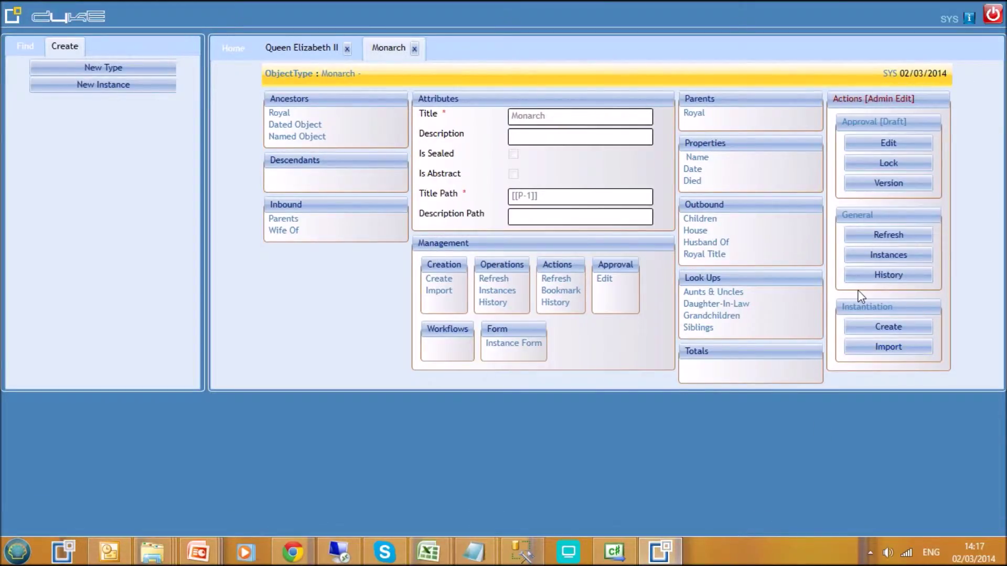
Step: Create an outbound reference "Predecessor" on Monarch, described "The monarch from whom this monarch has taken over.", reverse title "Successor", disallowing multiple subjects and objects
{"action": "left_click", "coordinate": [925, 140]}
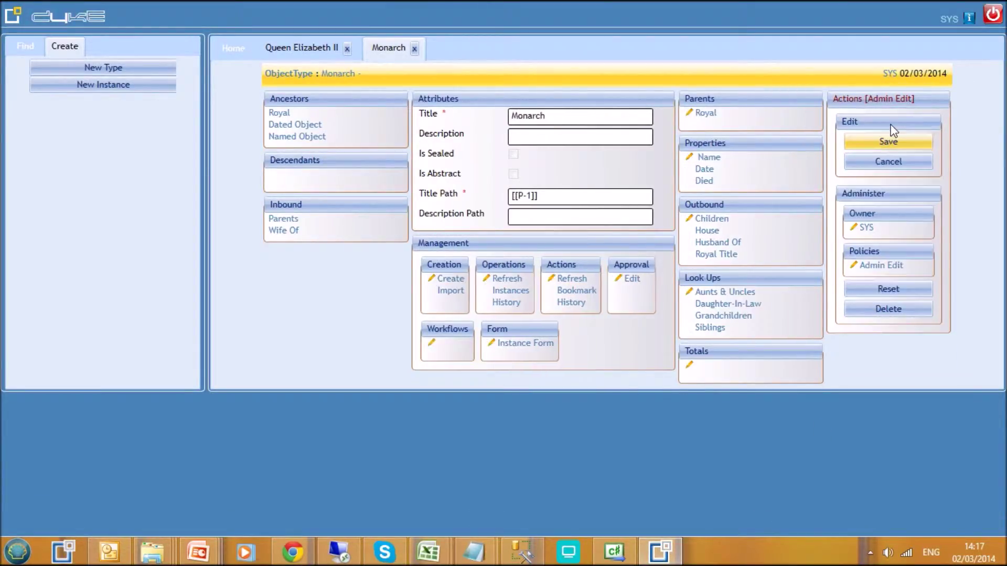
{"action": "left_click", "coordinate": [690, 219]}
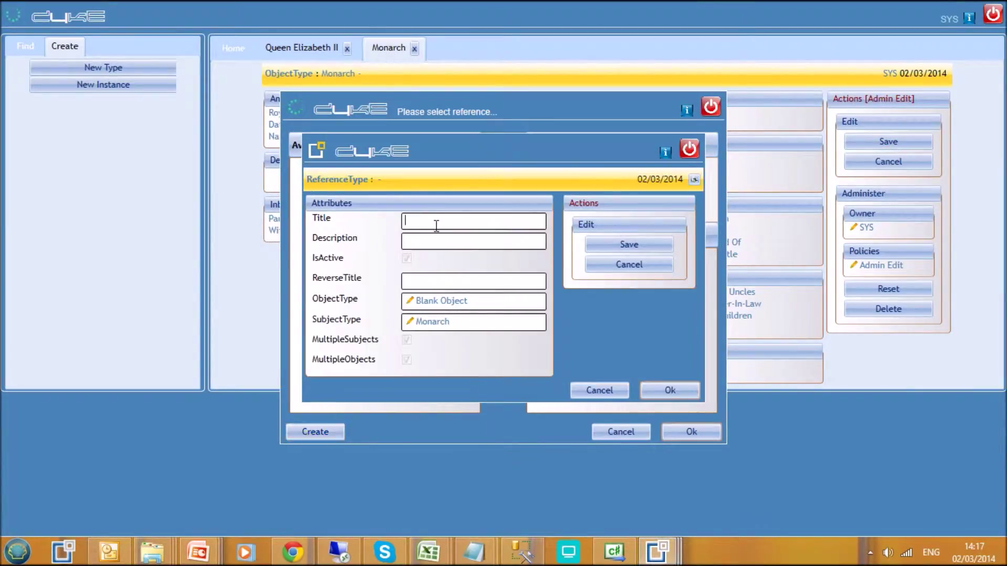
{"action": "type", "text": "Predecessor"}
{"action": "key", "text": "Tab"}
{"action": "type", "text": "The monarch from whom this monarch"}
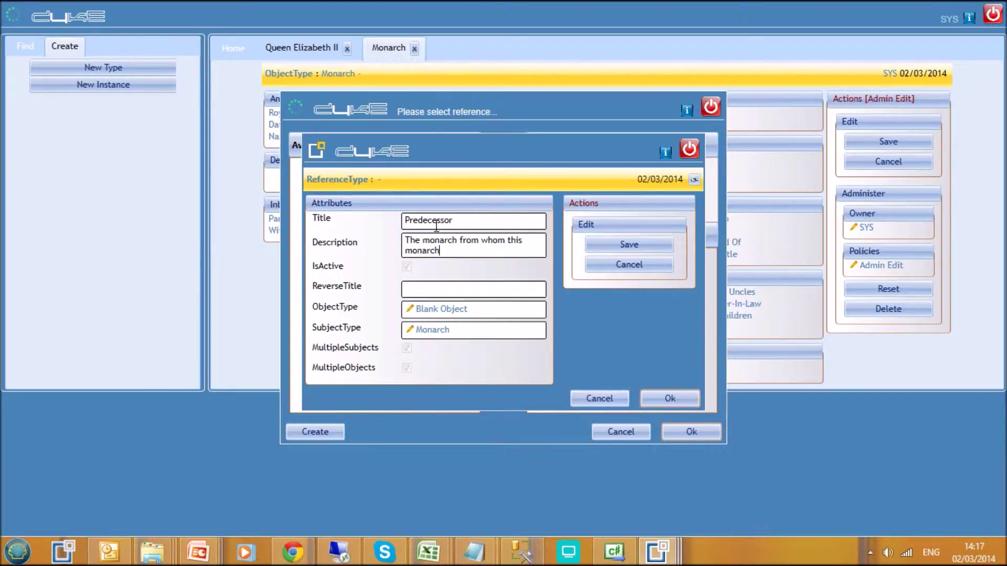
{"action": "type", "text": " has taken ove"}
{"action": "type", "text": "Successor"}
{"action": "left_click", "coordinate": [408, 347]}
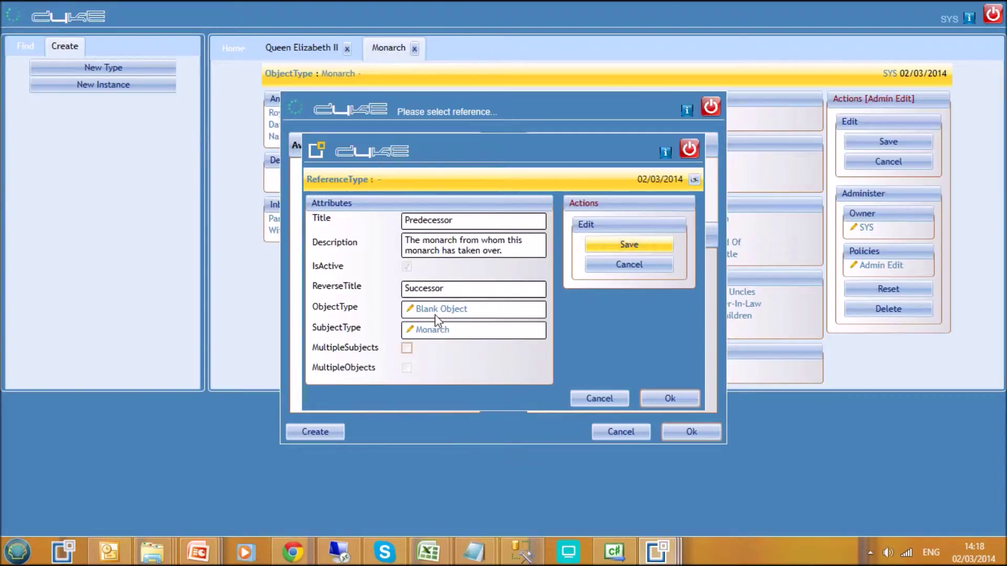
Step: Set the Predecessor reference's object type to Monarch, save it and add it to the Monarch type's outbound references
{"action": "left_click", "coordinate": [411, 308]}
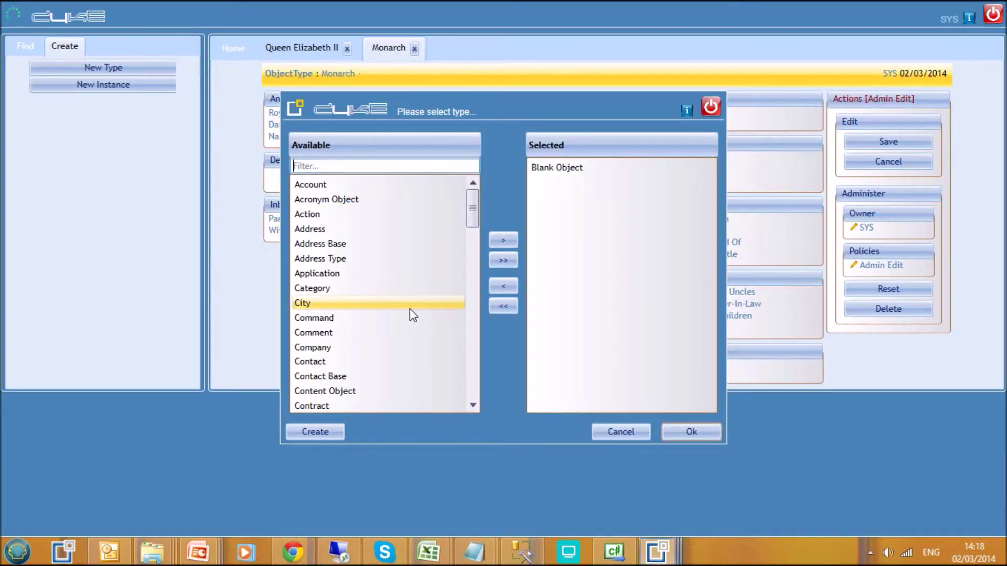
{"action": "type", "text": "mon"}
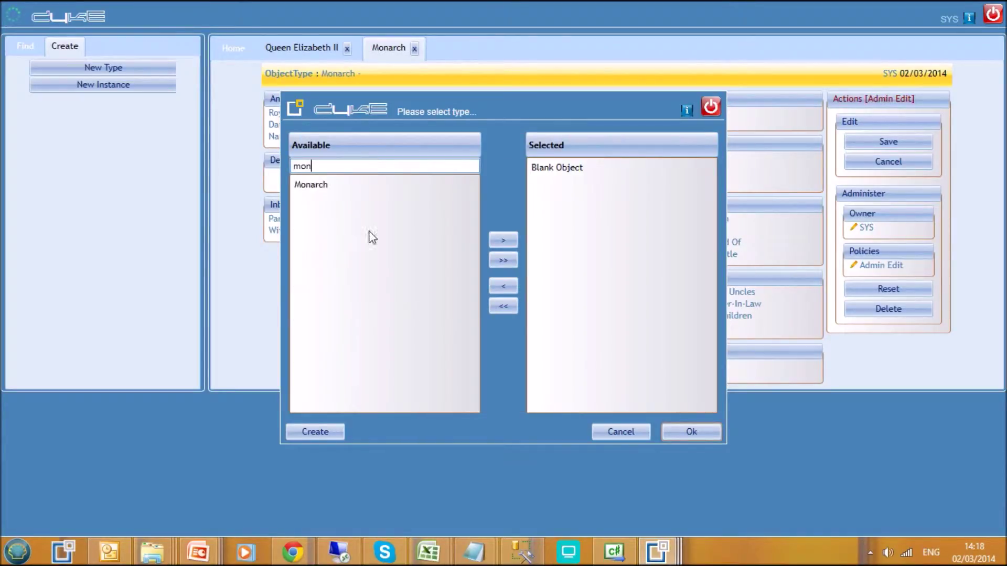
{"action": "double_click", "coordinate": [330, 185]}
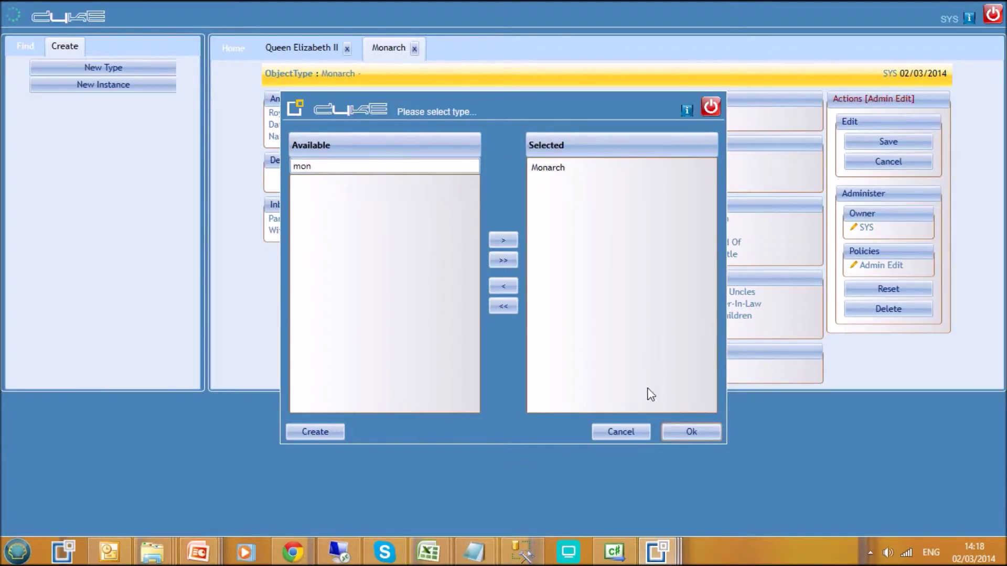
{"action": "left_click", "coordinate": [691, 436]}
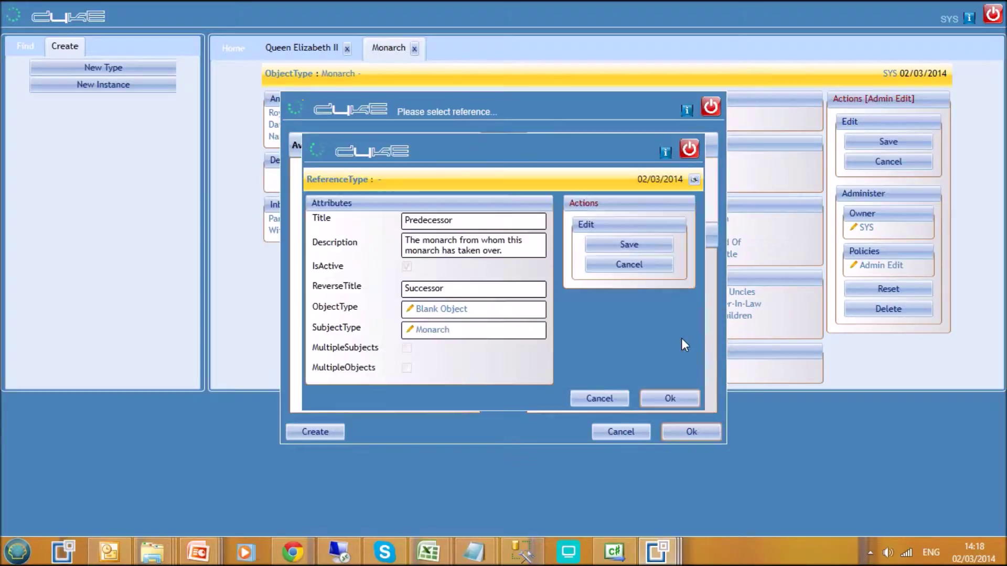
{"action": "left_click", "coordinate": [661, 246]}
{"action": "left_click", "coordinate": [673, 400]}
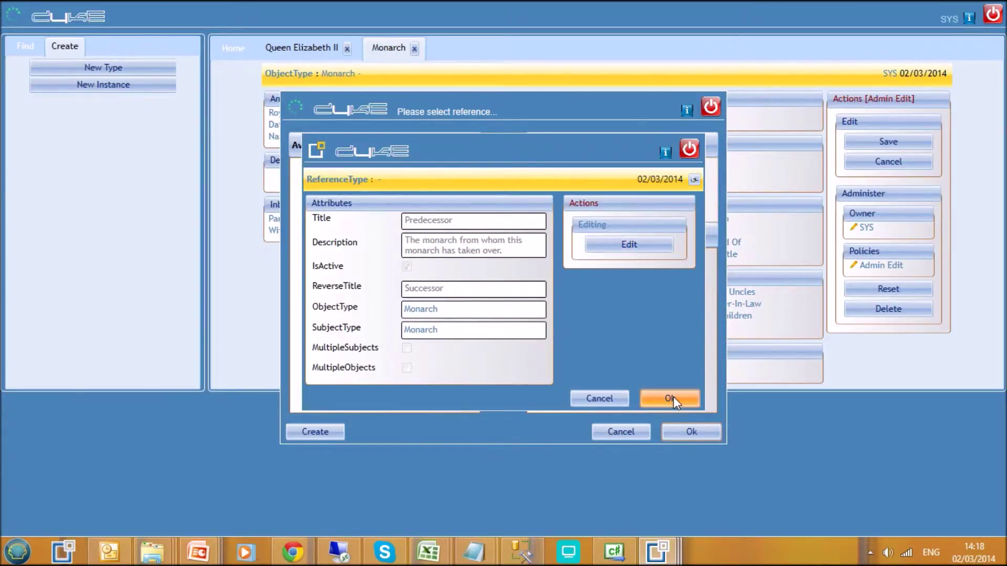
{"action": "left_click", "coordinate": [700, 434]}
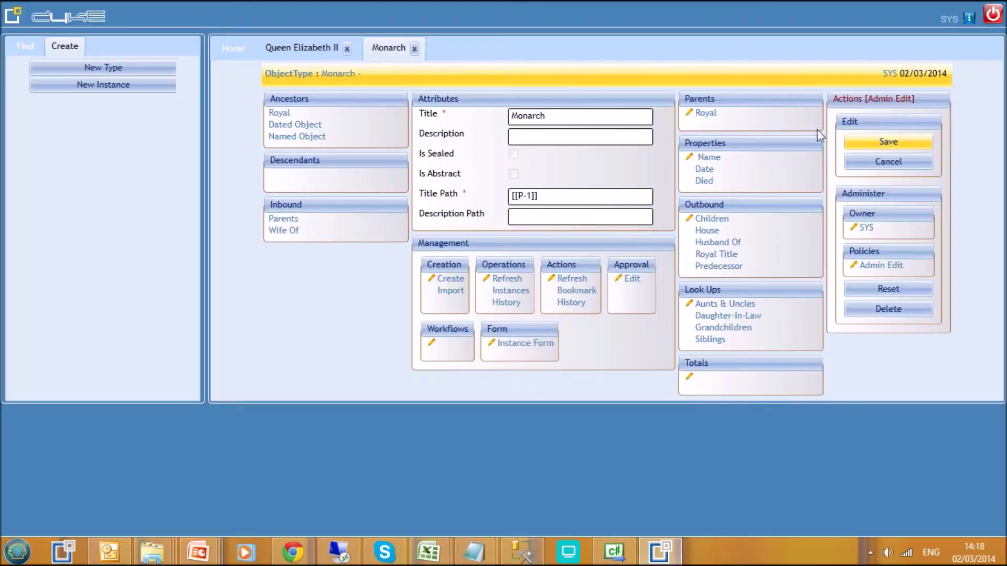
Step: Copy the title path [[O-125]] [[P-5]] from the parent type Royal into Monarch's title path
{"action": "left_click", "coordinate": [706, 113]}
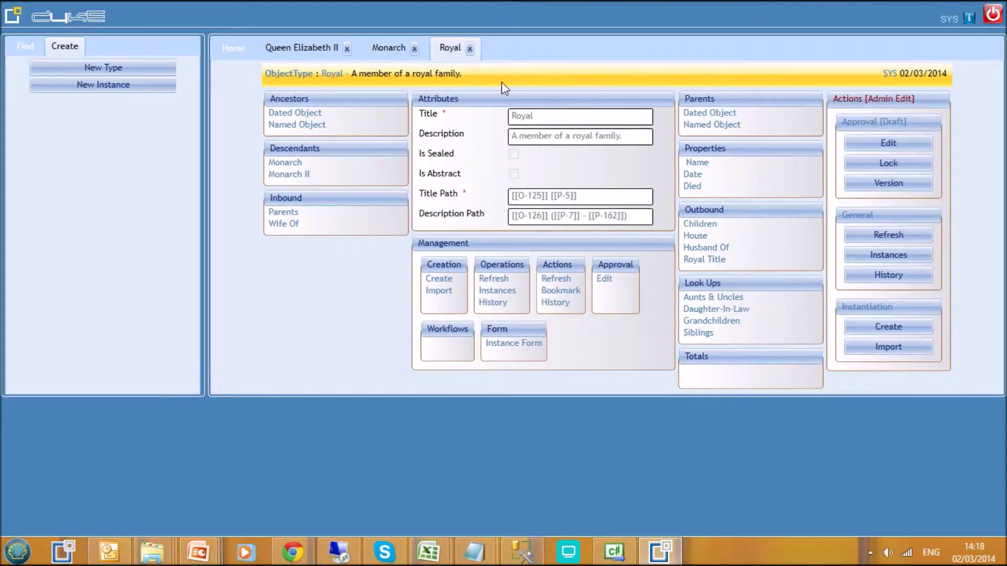
{"action": "left_click_drag", "start_coordinate": [608, 198], "coordinate": [406, 198]}
{"action": "key", "text": "ctrl+c"}
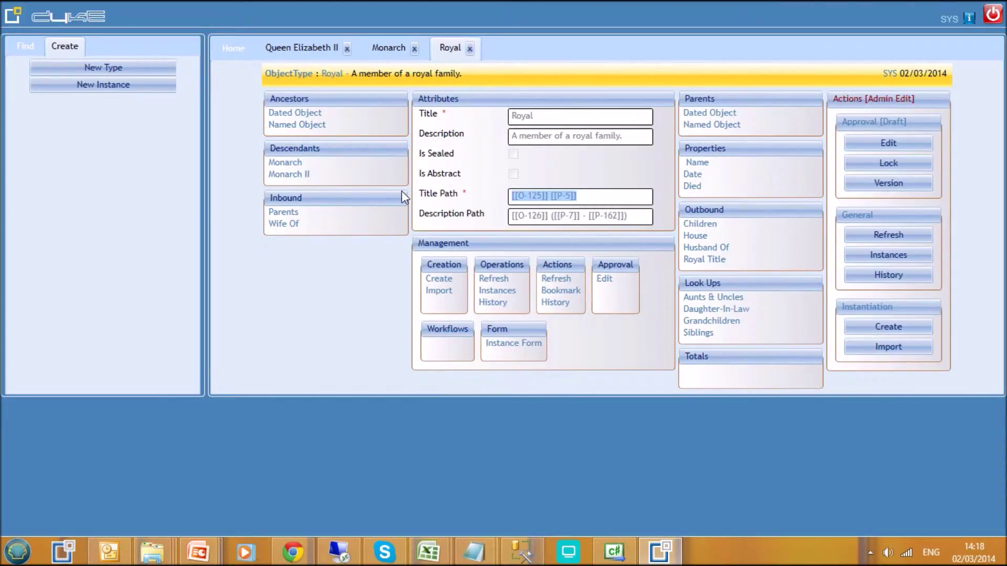
{"action": "left_click", "coordinate": [378, 49]}
{"action": "left_click_drag", "start_coordinate": [557, 197], "coordinate": [512, 197]}
{"action": "key", "text": "ctrl+v"}
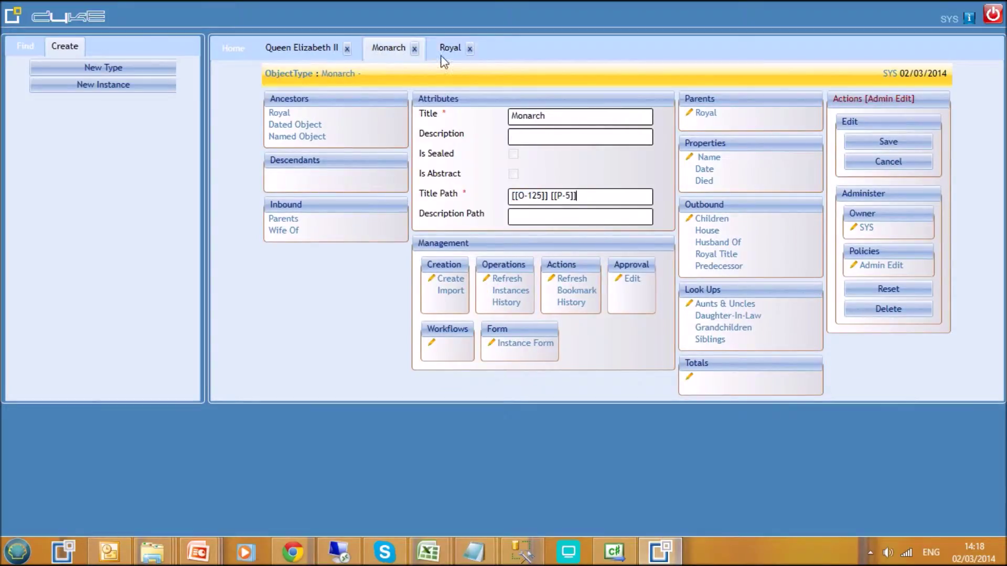
Step: Copy Royal's description path [[O-126]] ([[P-7]] - [[P-162]]) into Monarch's description path
{"action": "left_click", "coordinate": [447, 49]}
{"action": "left_click_drag", "start_coordinate": [650, 219], "coordinate": [395, 208]}
{"action": "key", "text": "ctrl+c"}
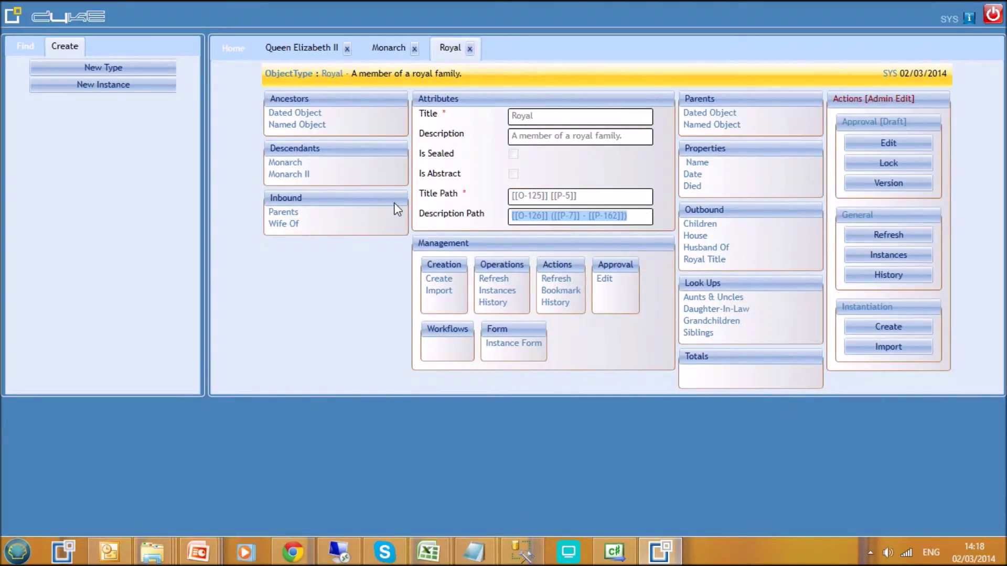
{"action": "left_click", "coordinate": [387, 49]}
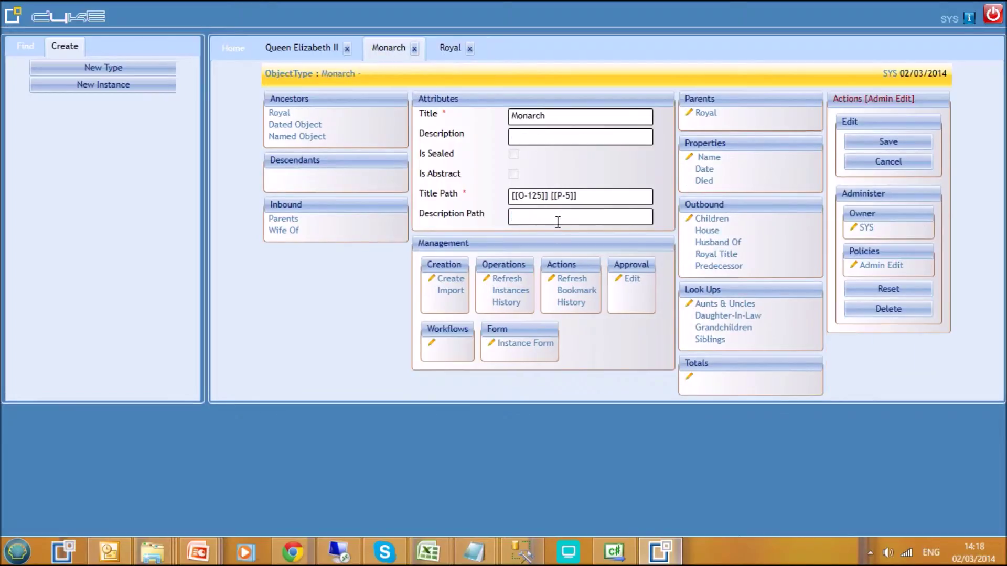
{"action": "left_click", "coordinate": [634, 220]}
{"action": "key", "text": "ctrl+v"}
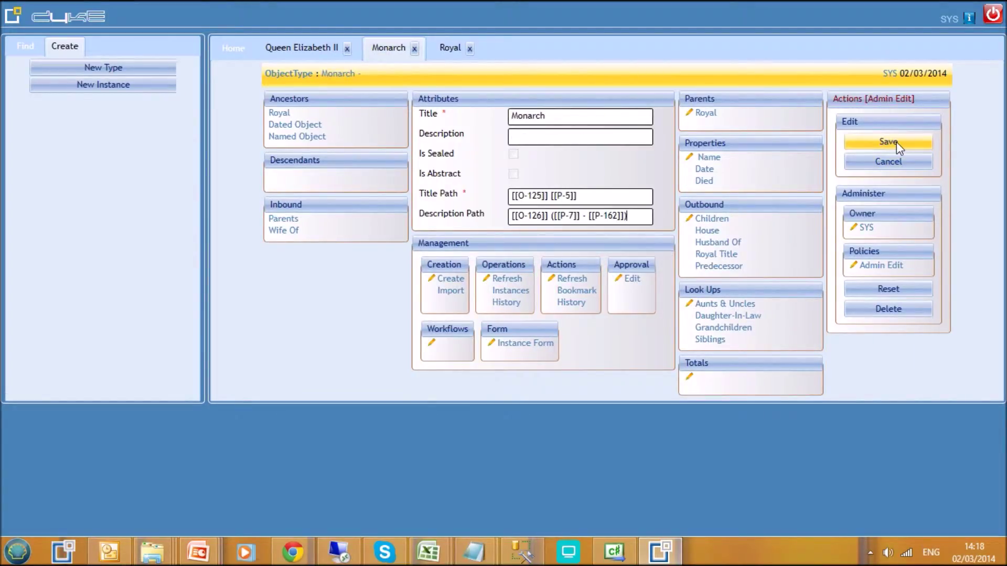
Step: Describe the Monarch type as "A former or current reigning monarch." and save its changes
{"action": "left_click", "coordinate": [557, 137]}
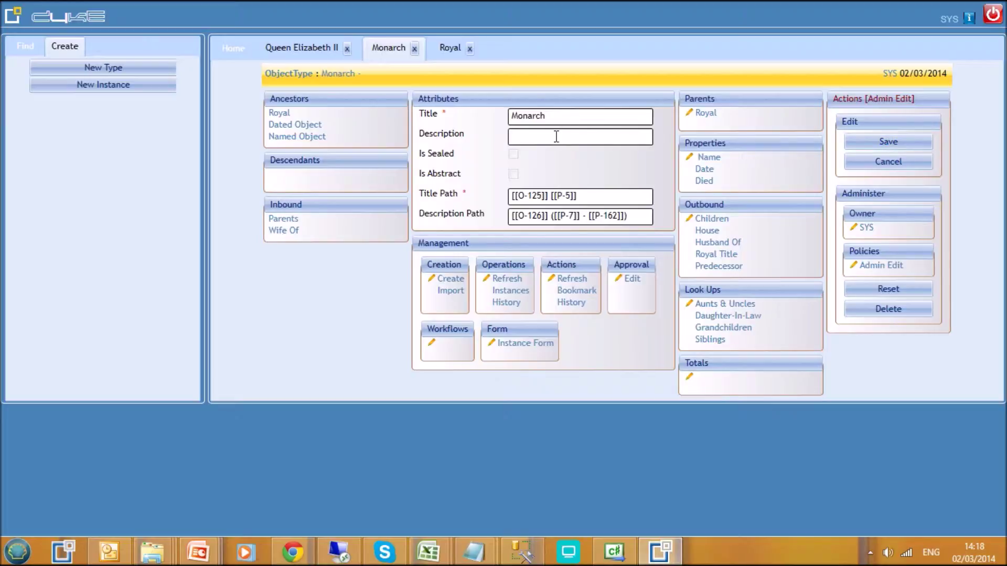
{"action": "type", "text": "A former or current reigning monarch"}
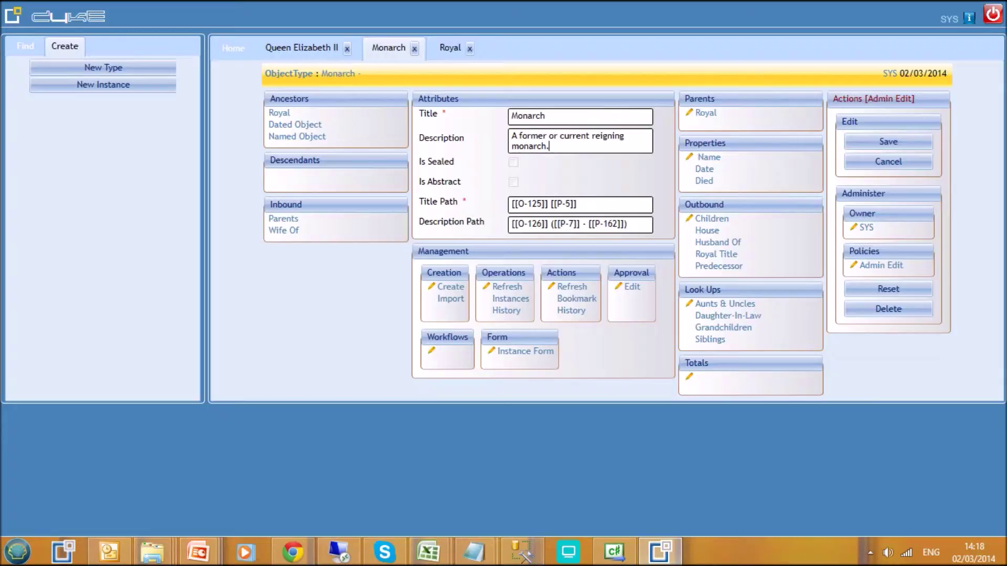
{"action": "type", "text": "."}
{"action": "left_click", "coordinate": [913, 145]}
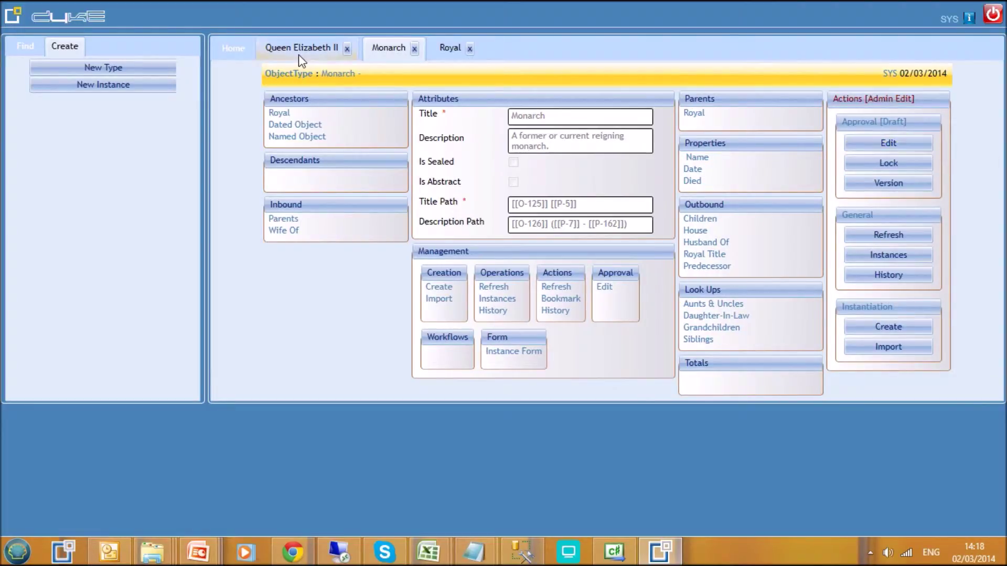
Step: Open the Royal type's instances for editing and select King Edward VIII, King George V, King George VI and Queen Elizabeth II
{"action": "left_click", "coordinate": [454, 50]}
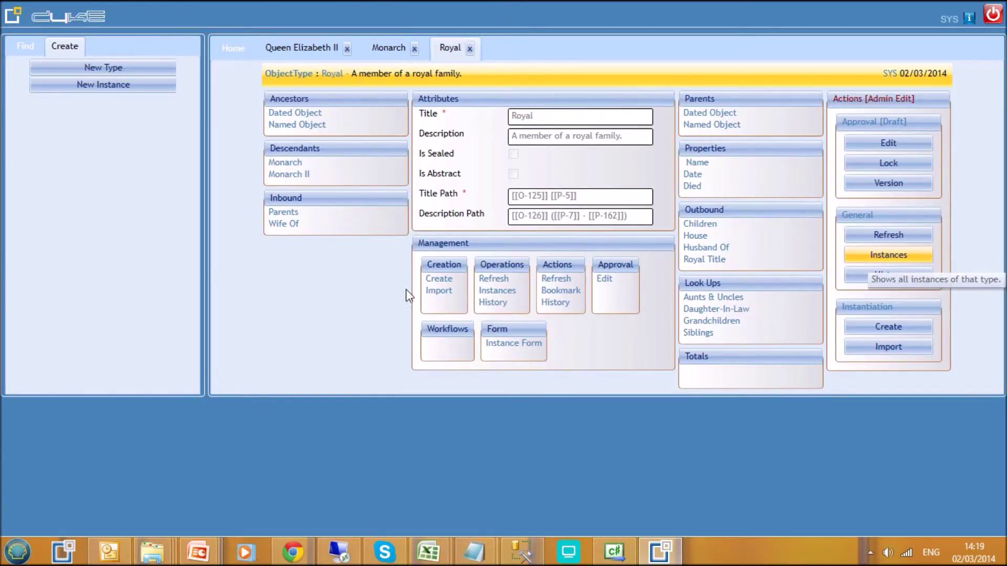
{"action": "left_click", "coordinate": [886, 255]}
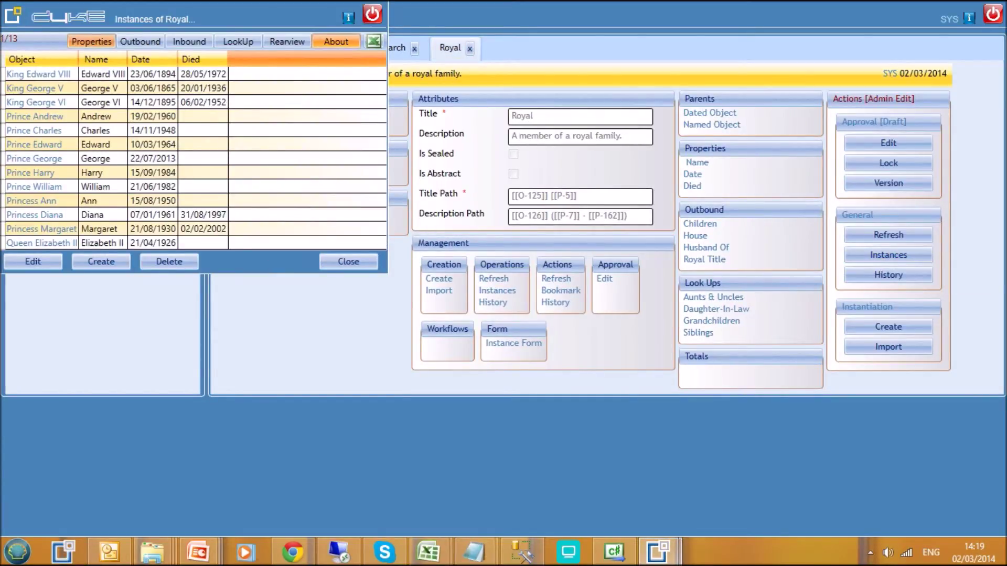
{"action": "left_click", "coordinate": [30, 278]}
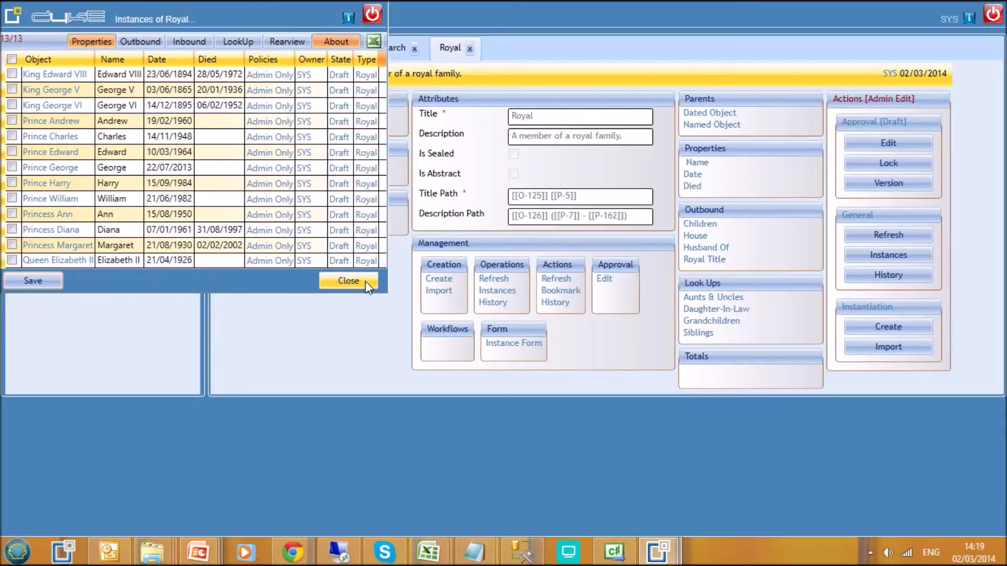
{"action": "left_click", "coordinate": [11, 89]}
{"action": "left_click", "coordinate": [12, 73]}
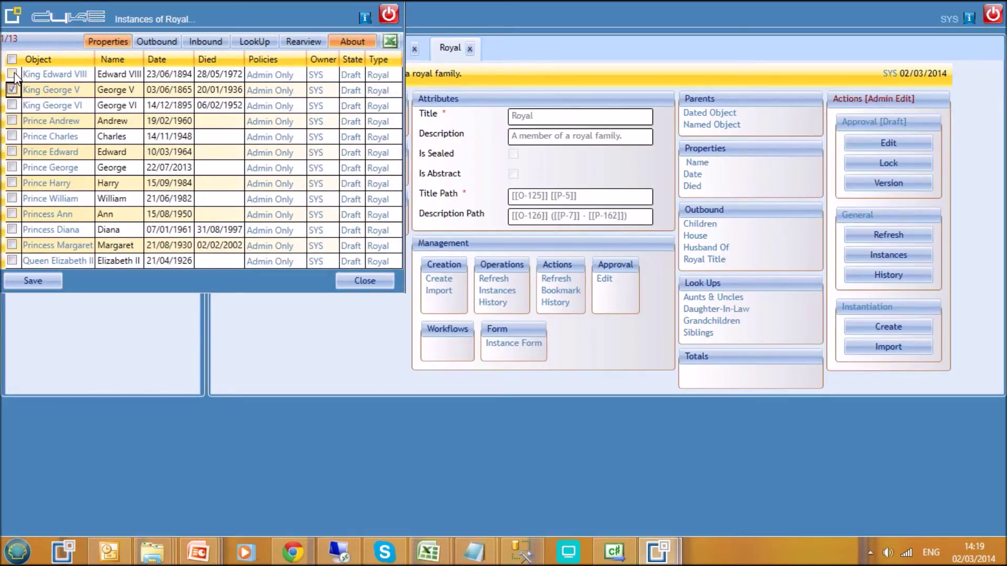
{"action": "left_click", "coordinate": [12, 106]}
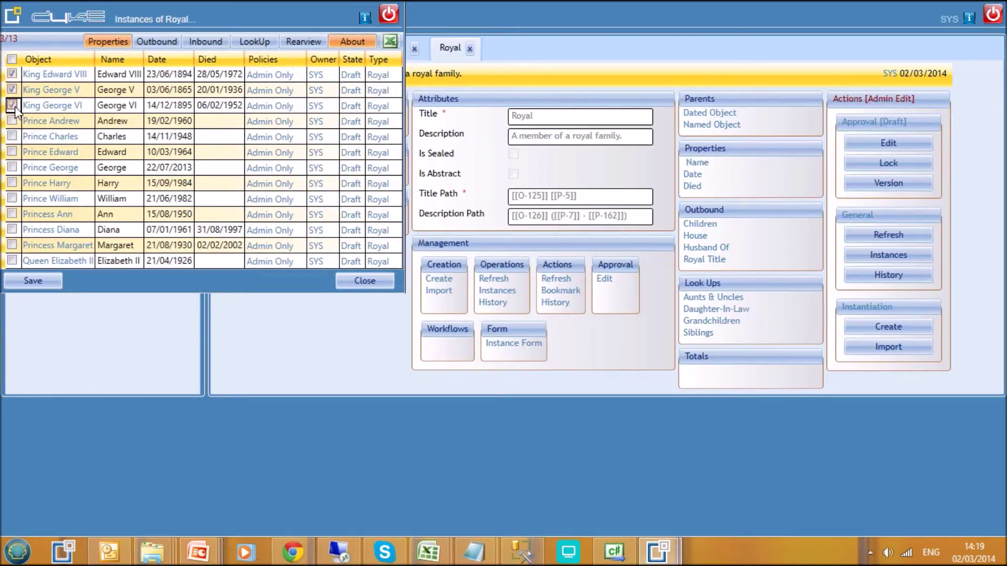
{"action": "left_click", "coordinate": [12, 262]}
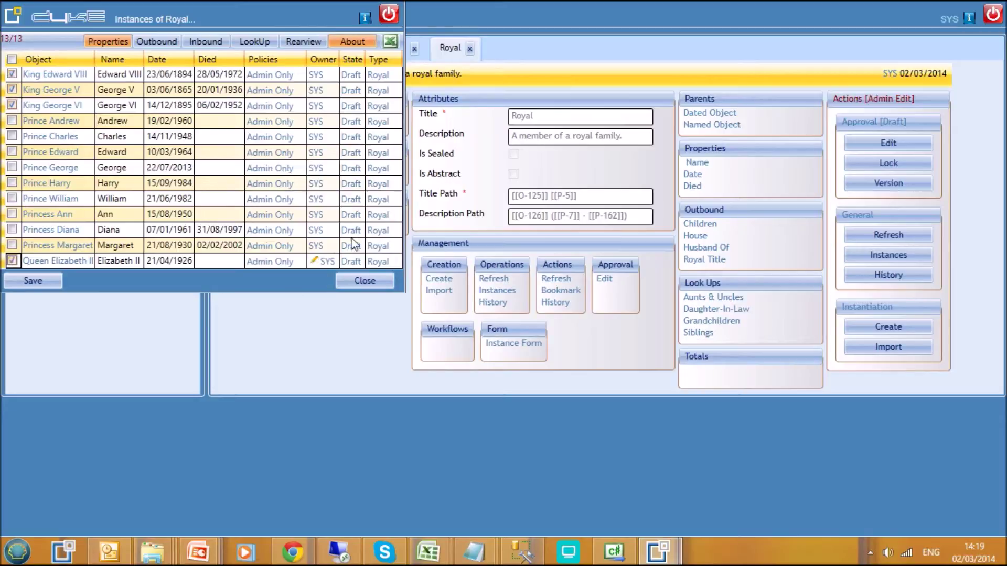
Step: Change the type of the selected royals to Monarch, save the instances and close the list
{"action": "left_click", "coordinate": [375, 77]}
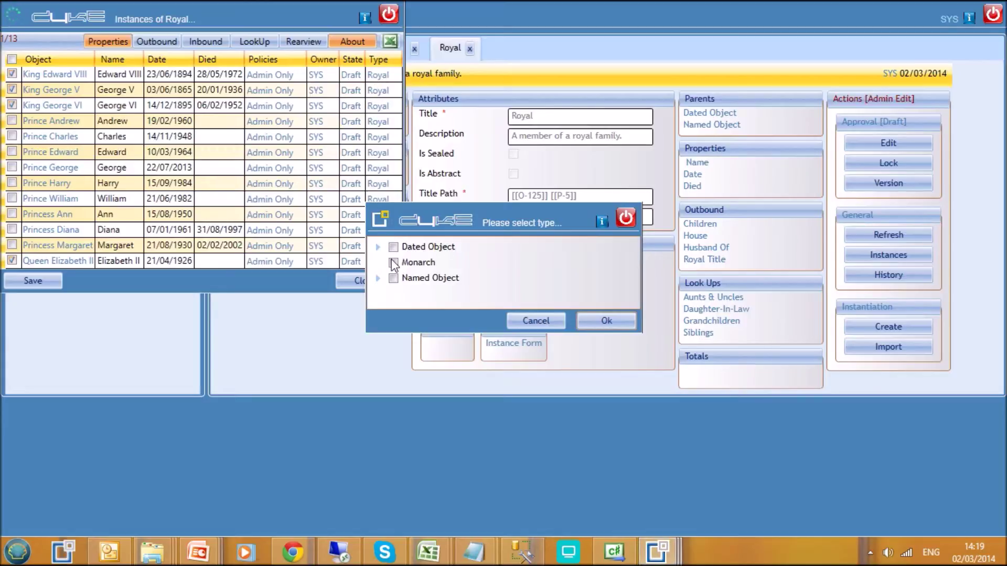
{"action": "left_click", "coordinate": [394, 263]}
{"action": "left_click", "coordinate": [604, 321]}
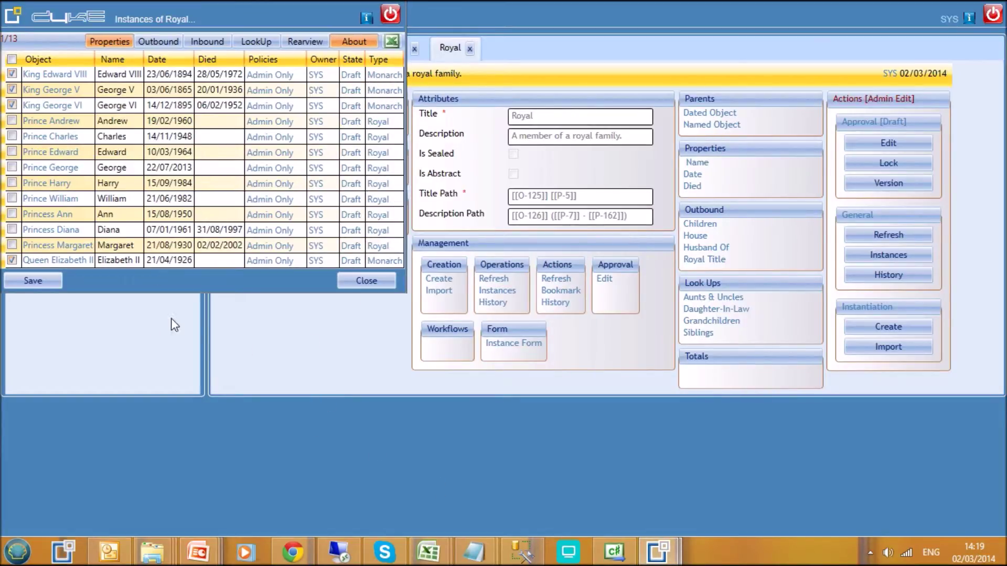
{"action": "left_click", "coordinate": [42, 283]}
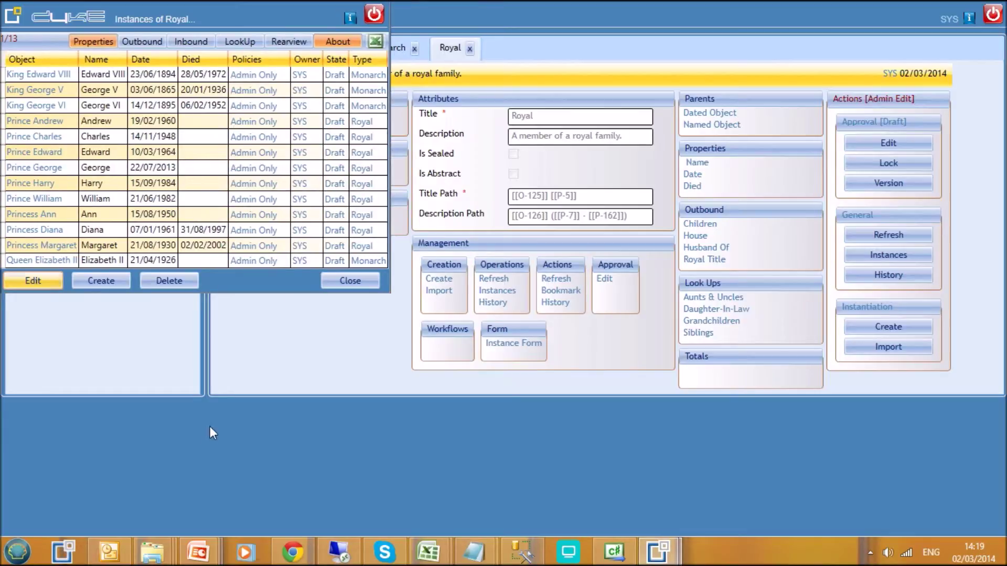
{"action": "left_click", "coordinate": [359, 282]}
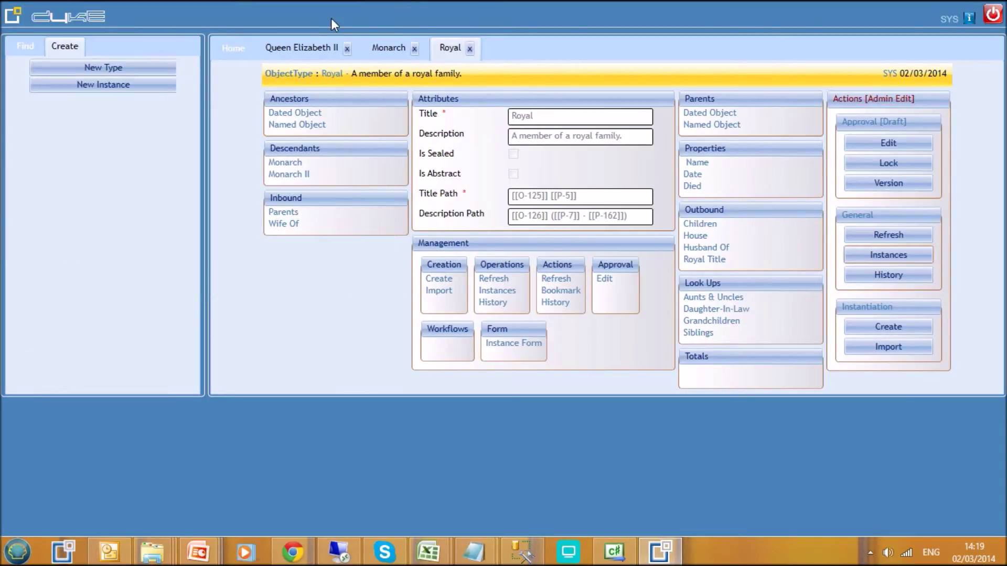
Step: Open Queen Elizabeth II's record for editing and set the Predecessor reference to King George VI
{"action": "left_click", "coordinate": [309, 46]}
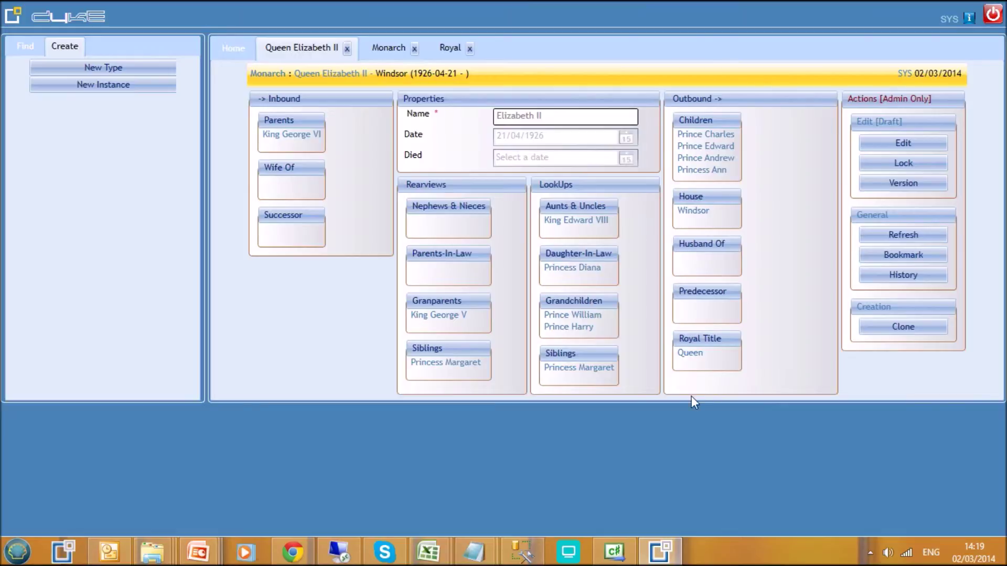
{"action": "left_click", "coordinate": [912, 143]}
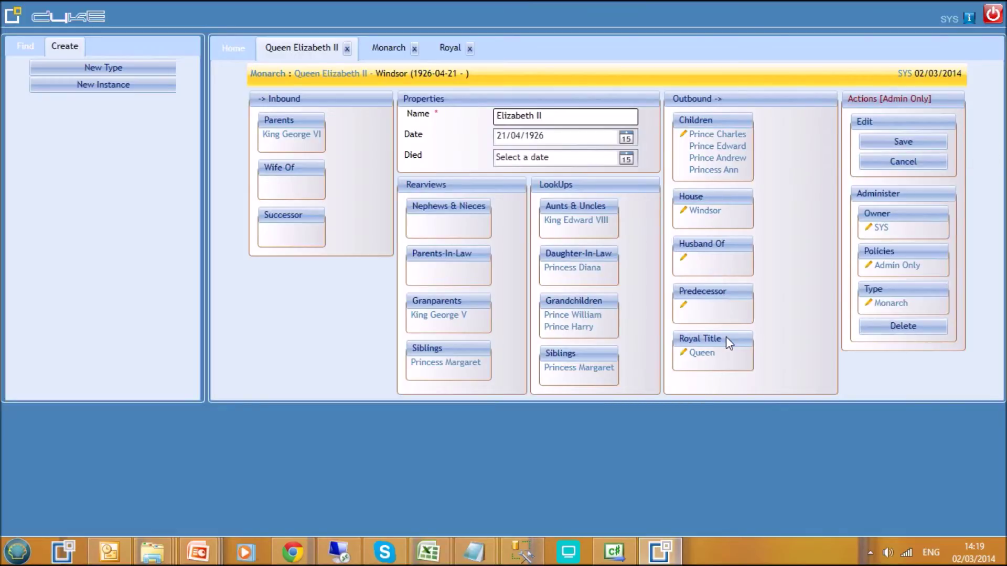
{"action": "left_click", "coordinate": [683, 306]}
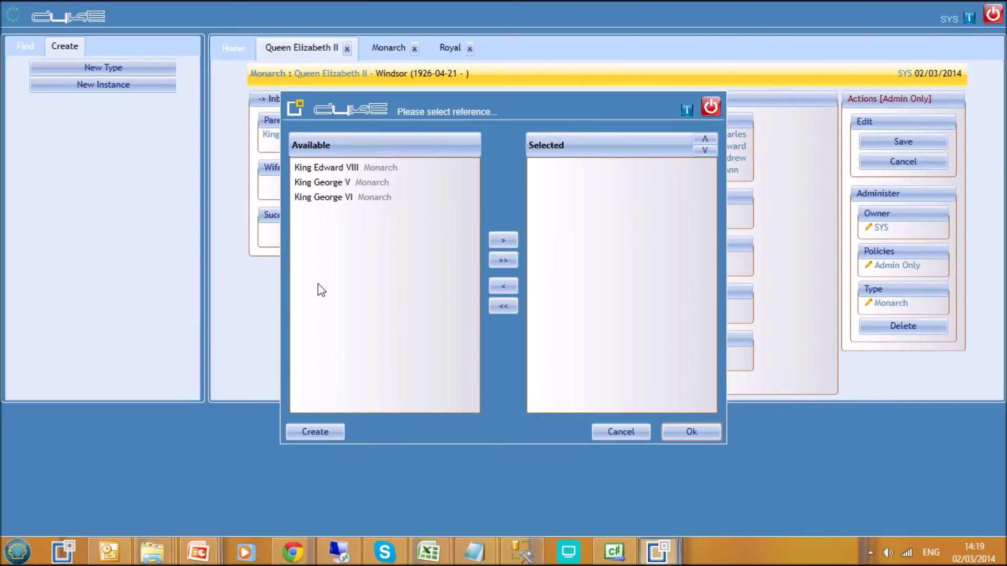
{"action": "left_click", "coordinate": [361, 198]}
{"action": "double_click", "coordinate": [363, 197]}
{"action": "left_click", "coordinate": [690, 433]}
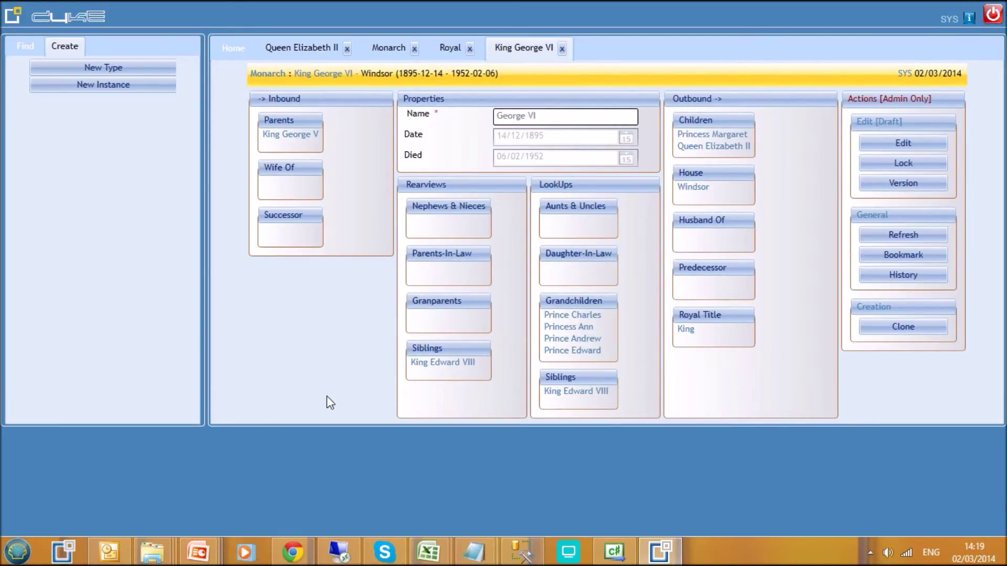
Step: Edit King George VI's record, set the Predecessor reference to King Edward VIII and save it
{"action": "left_click", "coordinate": [908, 137]}
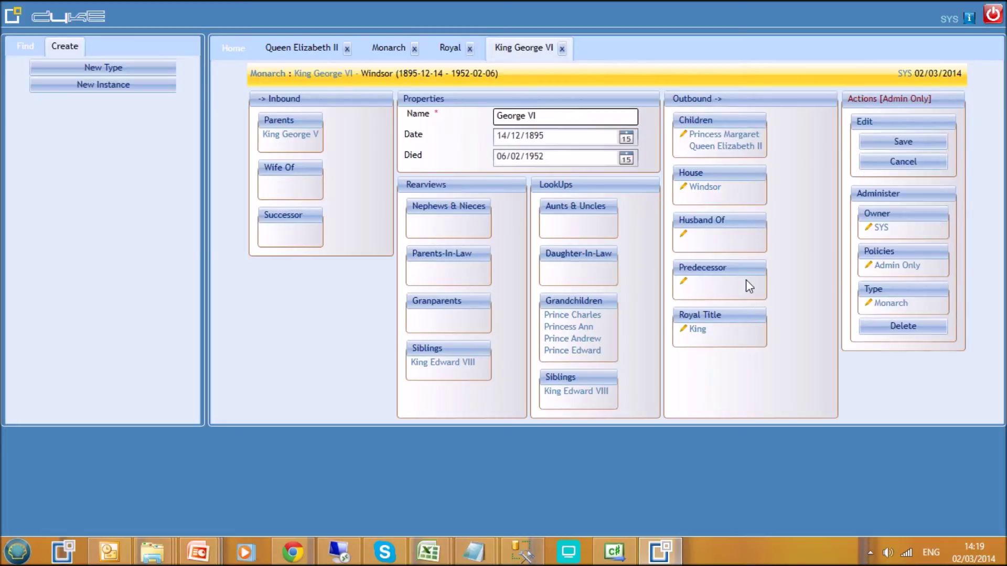
{"action": "left_click", "coordinate": [684, 281]}
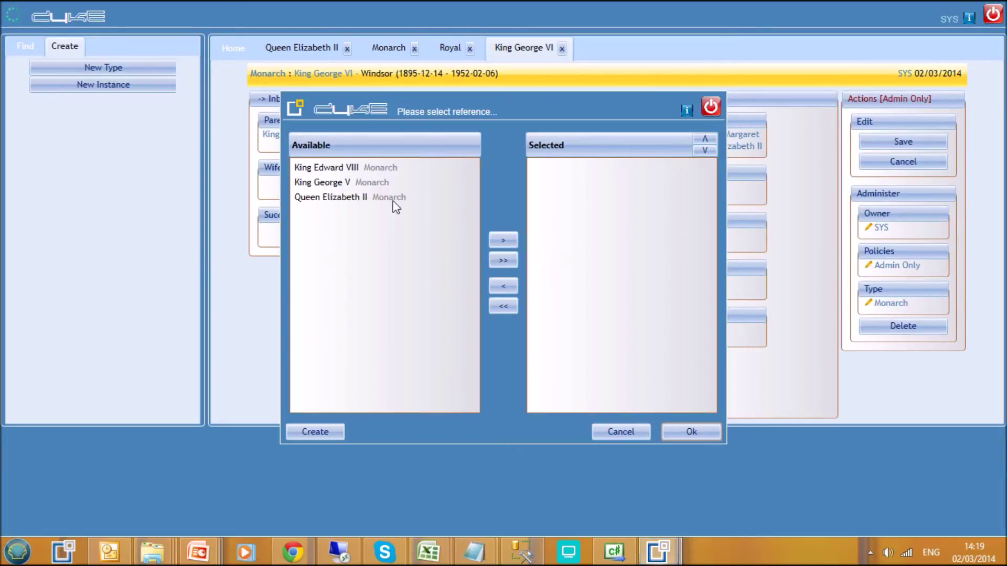
{"action": "double_click", "coordinate": [366, 184]}
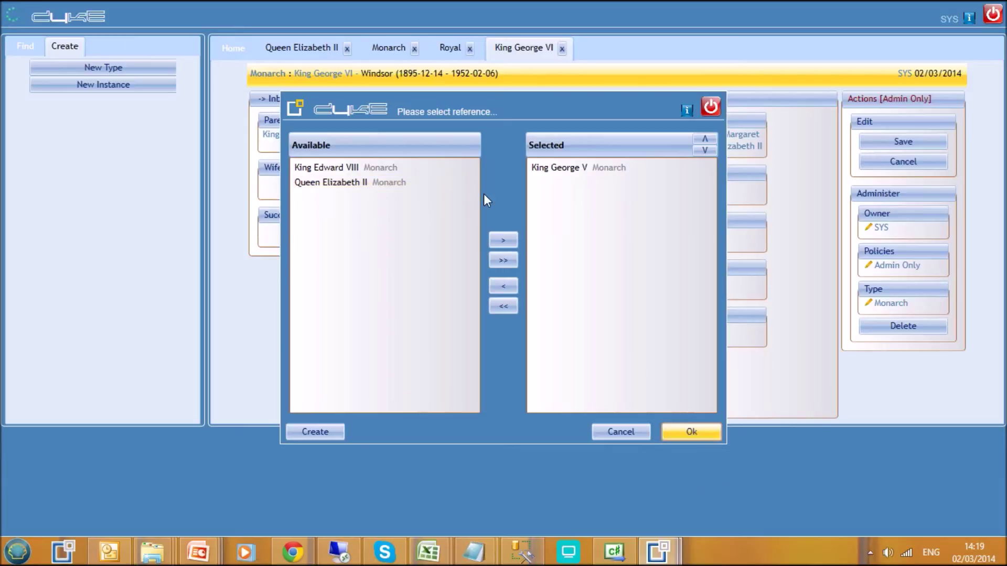
{"action": "double_click", "coordinate": [408, 167]}
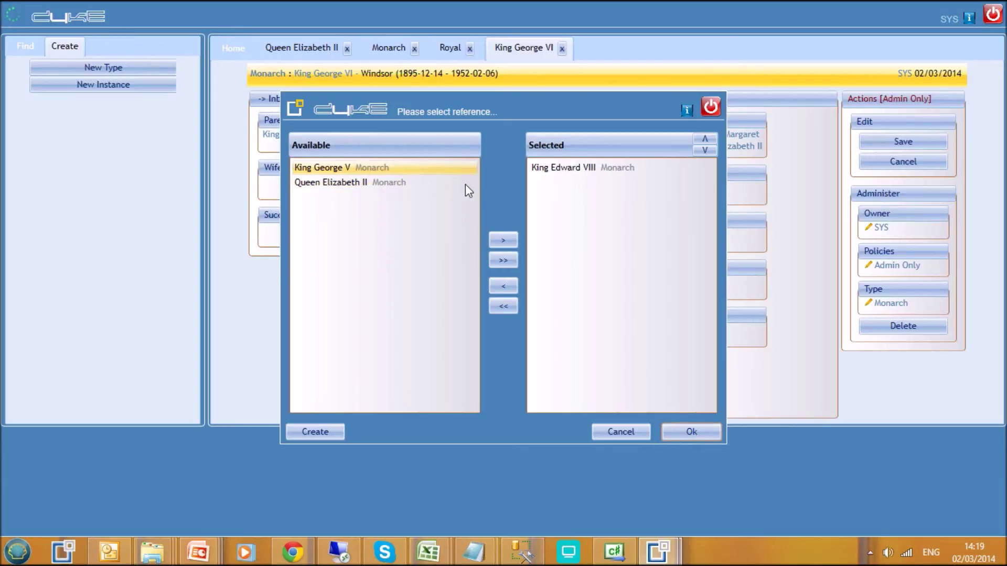
{"action": "left_click", "coordinate": [693, 431]}
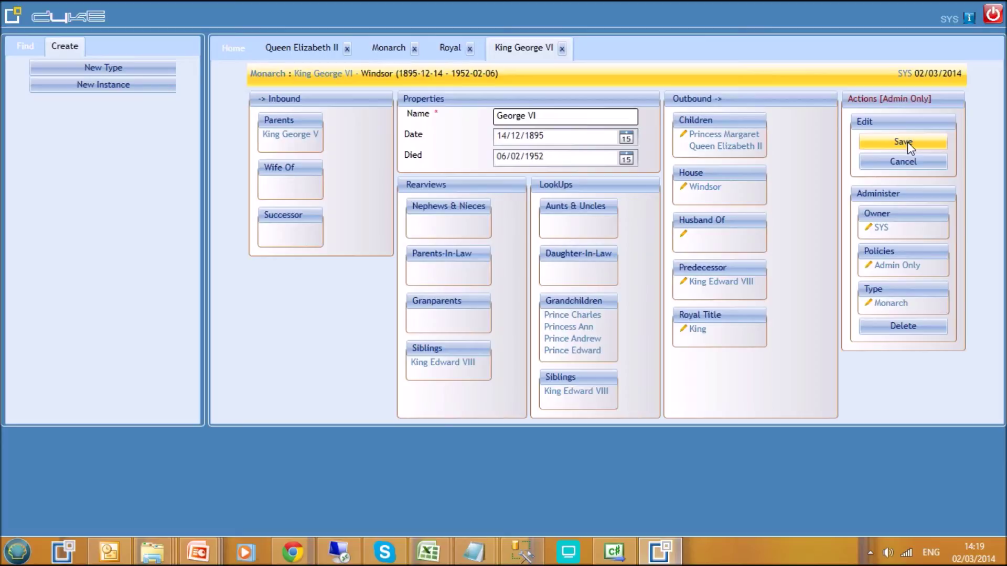
Step: Open King Edward VIII's record from the Predecessor reference, set its own Predecessor to King George V and save it
{"action": "left_click", "coordinate": [709, 282]}
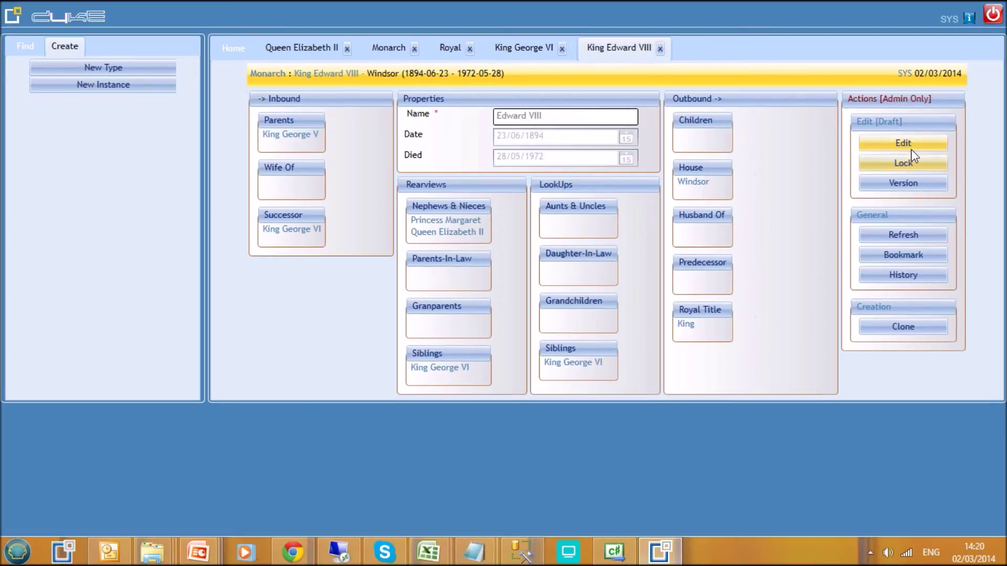
{"action": "left_click", "coordinate": [912, 144]}
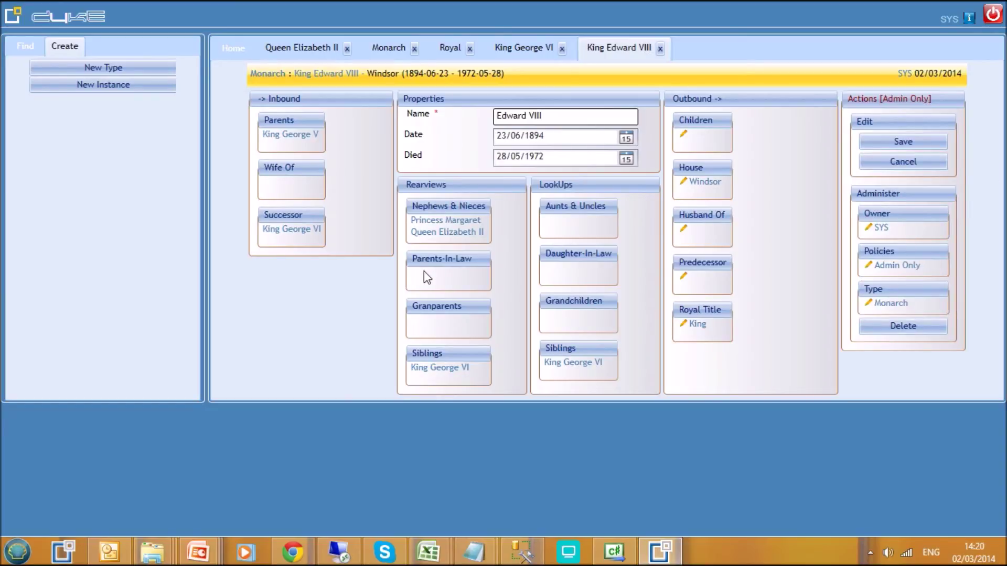
{"action": "left_click", "coordinate": [683, 278]}
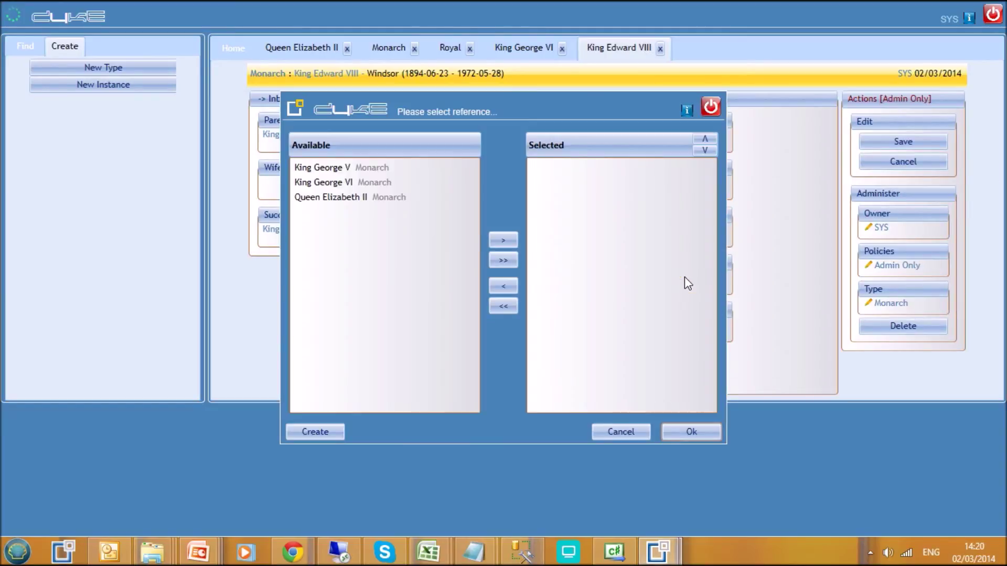
{"action": "double_click", "coordinate": [367, 167]}
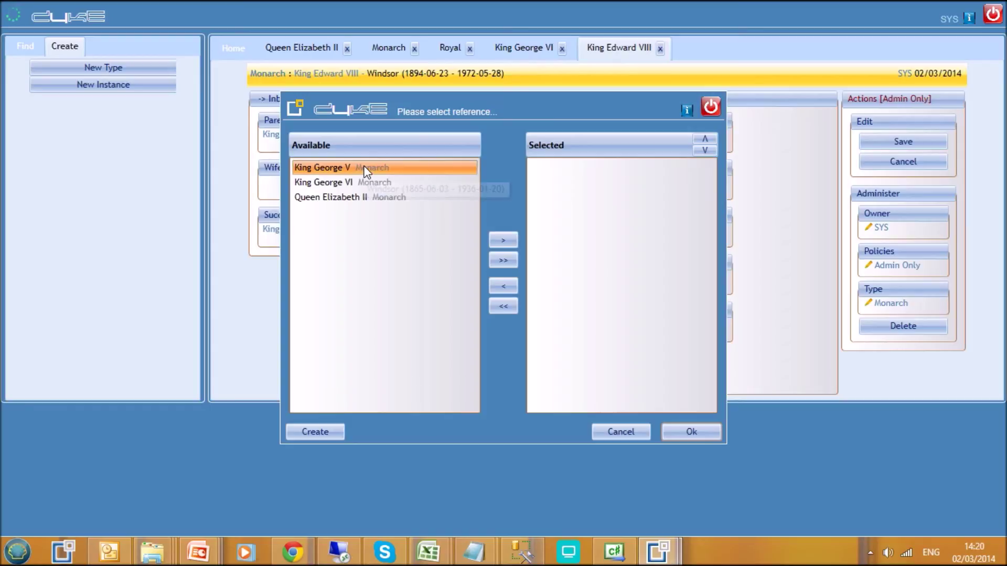
{"action": "left_click", "coordinate": [693, 433]}
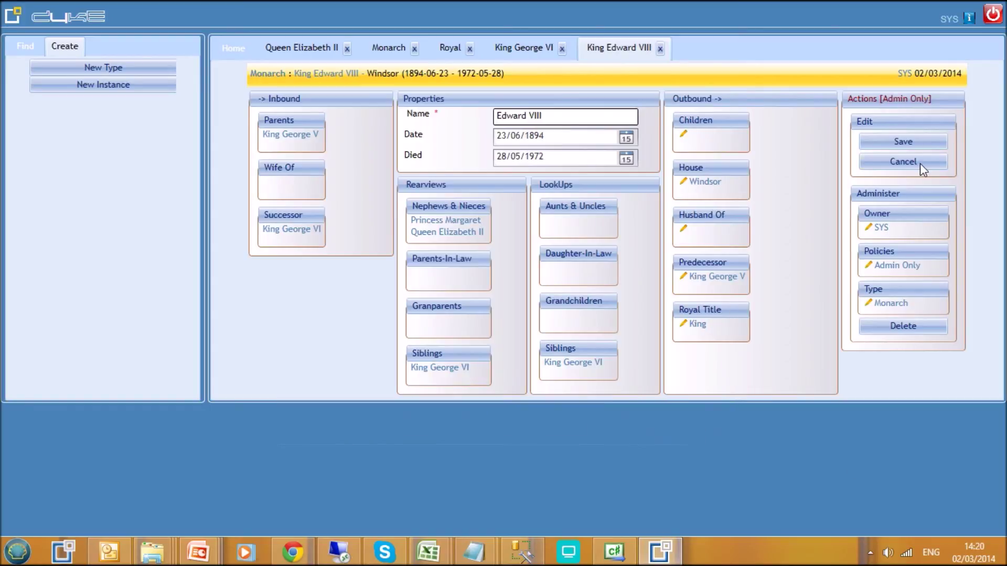
{"action": "left_click", "coordinate": [929, 142]}
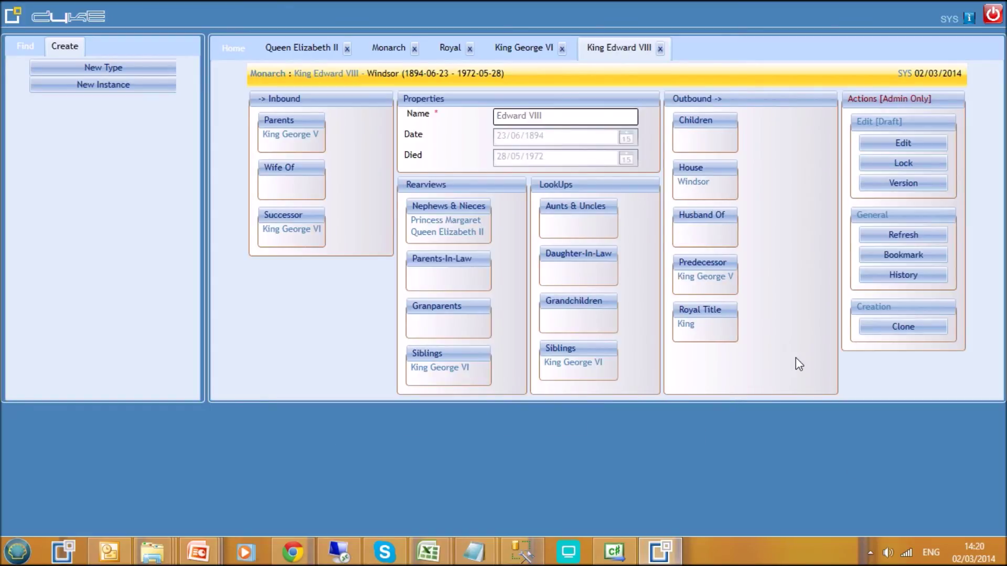
Step: Return to Queen Elizabeth II's record and save the pending edits
{"action": "left_click", "coordinate": [532, 49]}
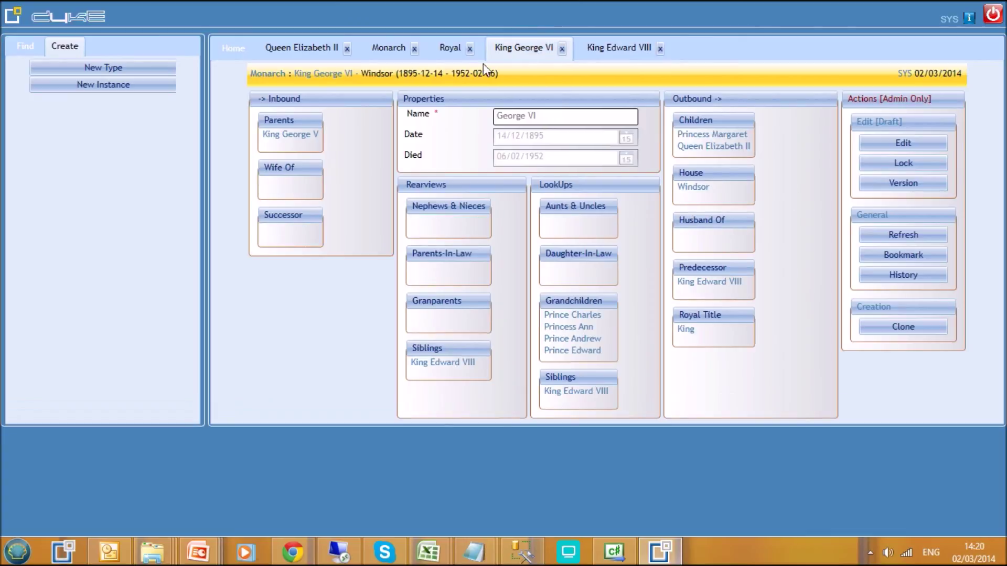
{"action": "left_click", "coordinate": [450, 48]}
{"action": "left_click", "coordinate": [344, 46]}
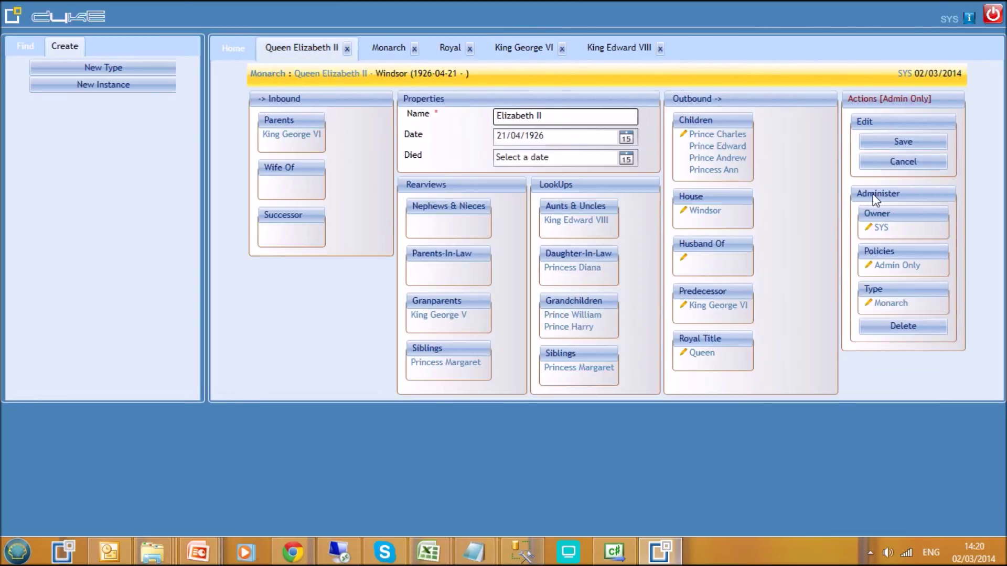
{"action": "left_click", "coordinate": [907, 146]}
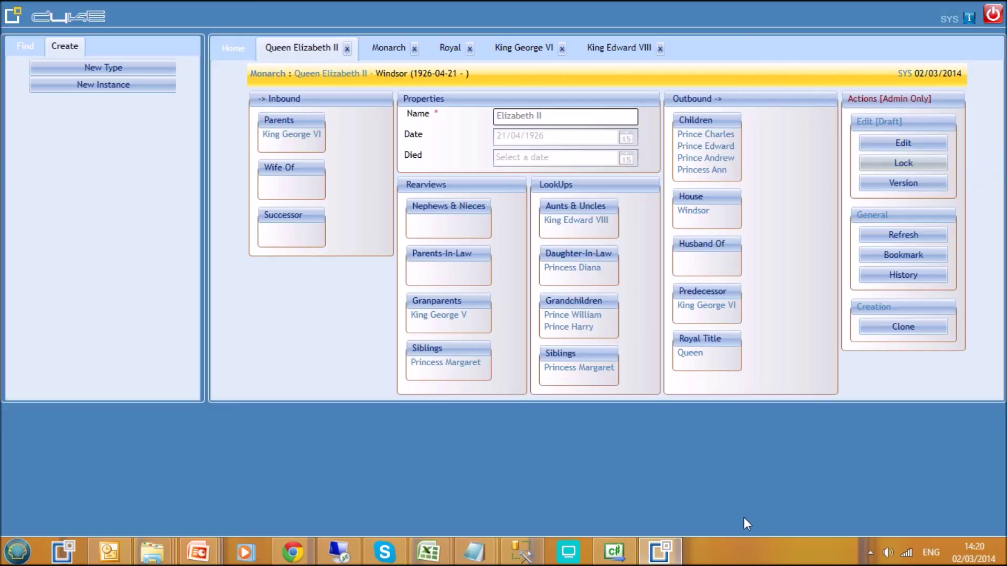
{"action": "left_click", "coordinate": [870, 553]}
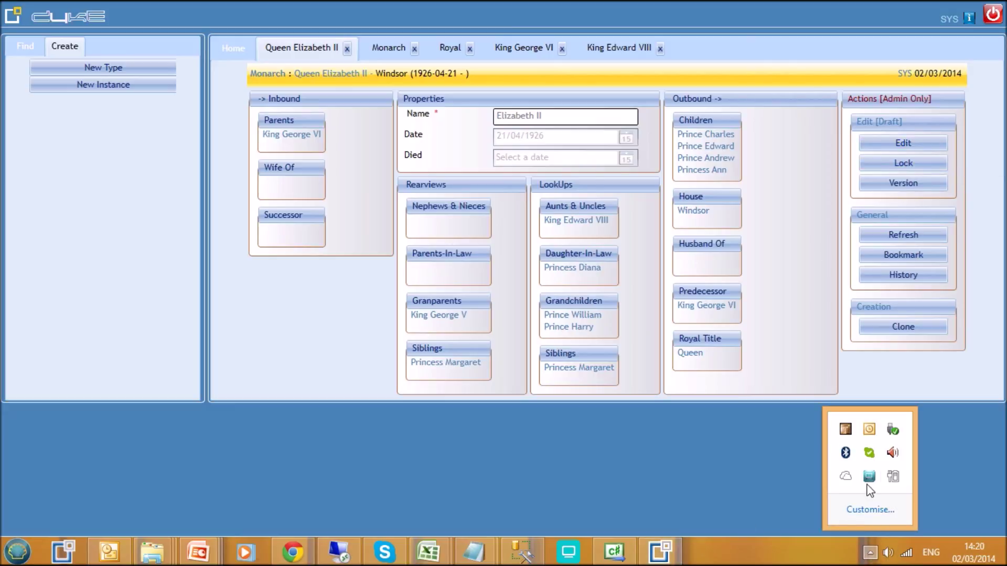